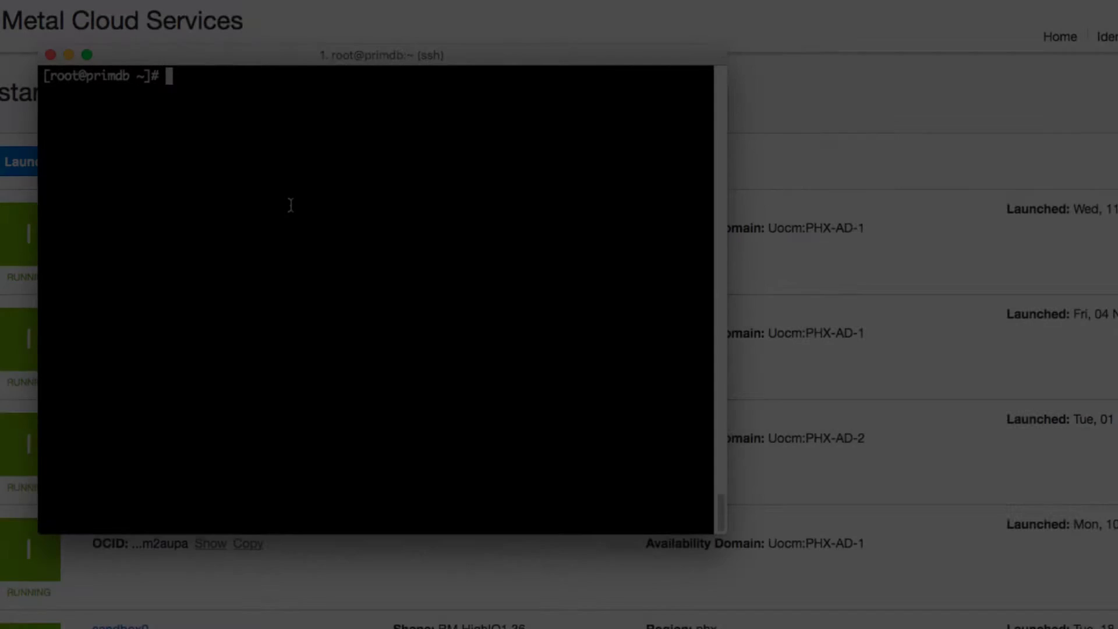
{"action": "type", "text": "odacli list"}
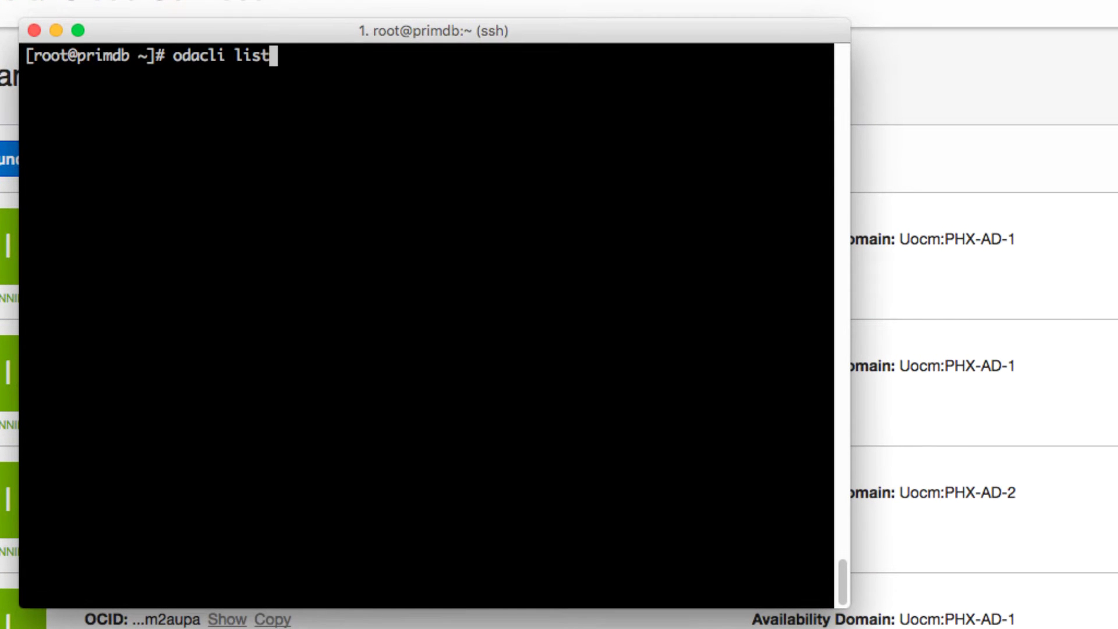
{"action": "type", "text": "-cpucores"}
List core history, set licensed cores to 28 with odacli update-cpucore, and relist to verify
{"action": "key", "text": "Return"}
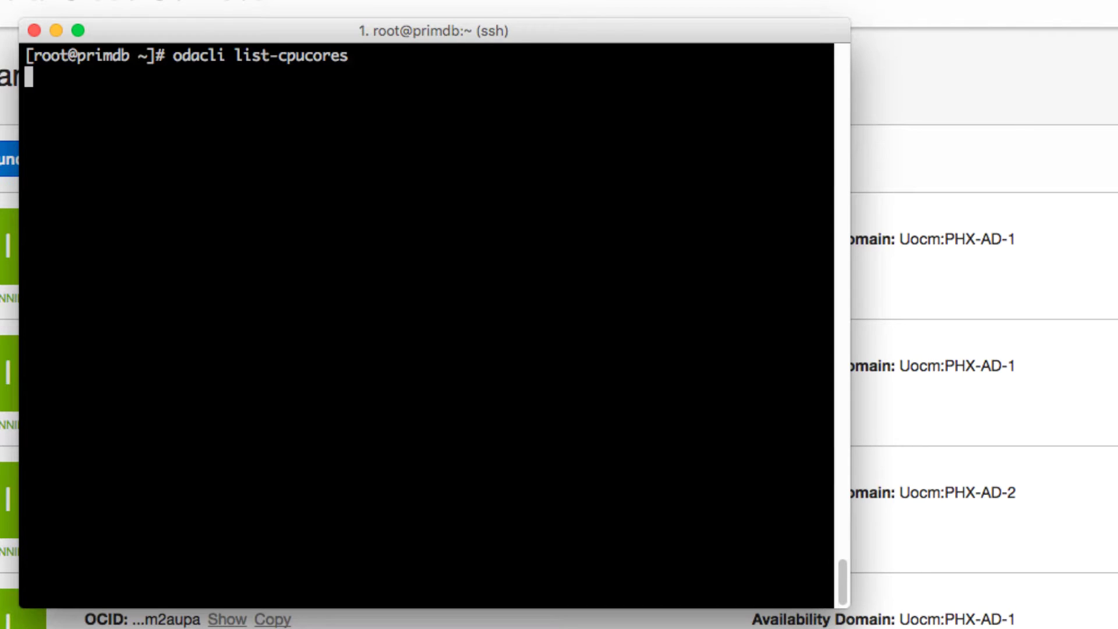
{"action": "type", "text": "odacli"}
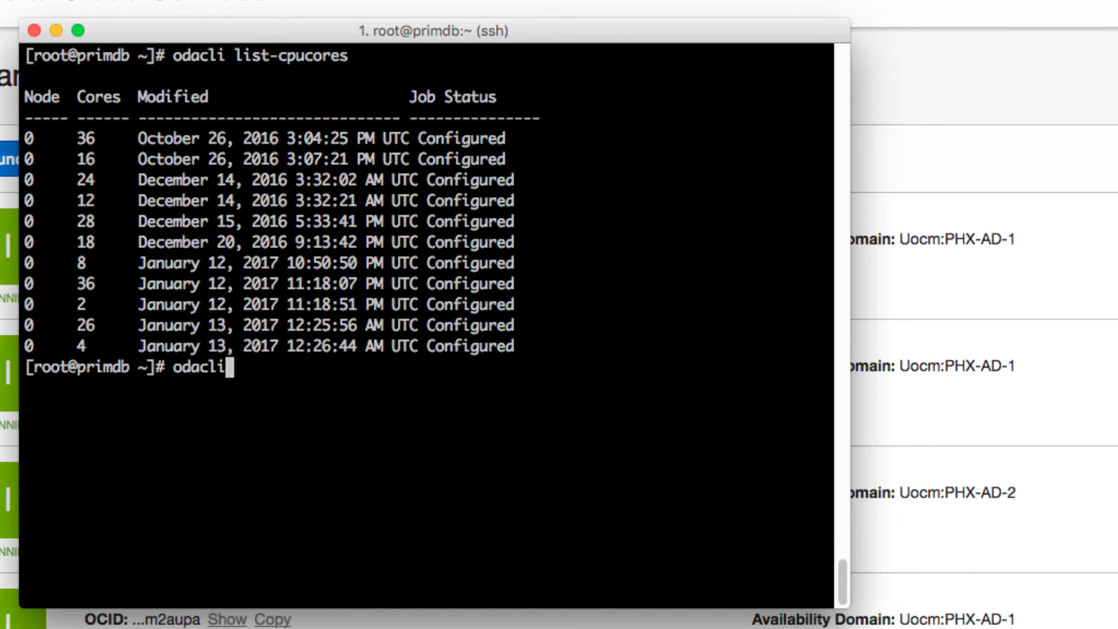
{"action": "type", "text": " update-cp"}
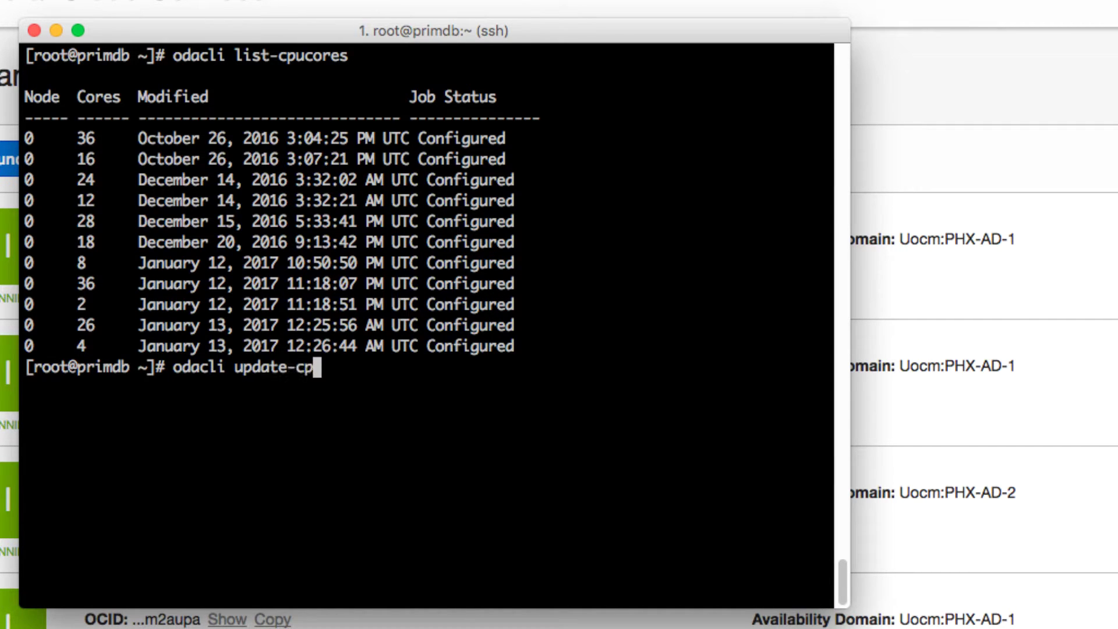
{"action": "type", "text": "ucore -c "}
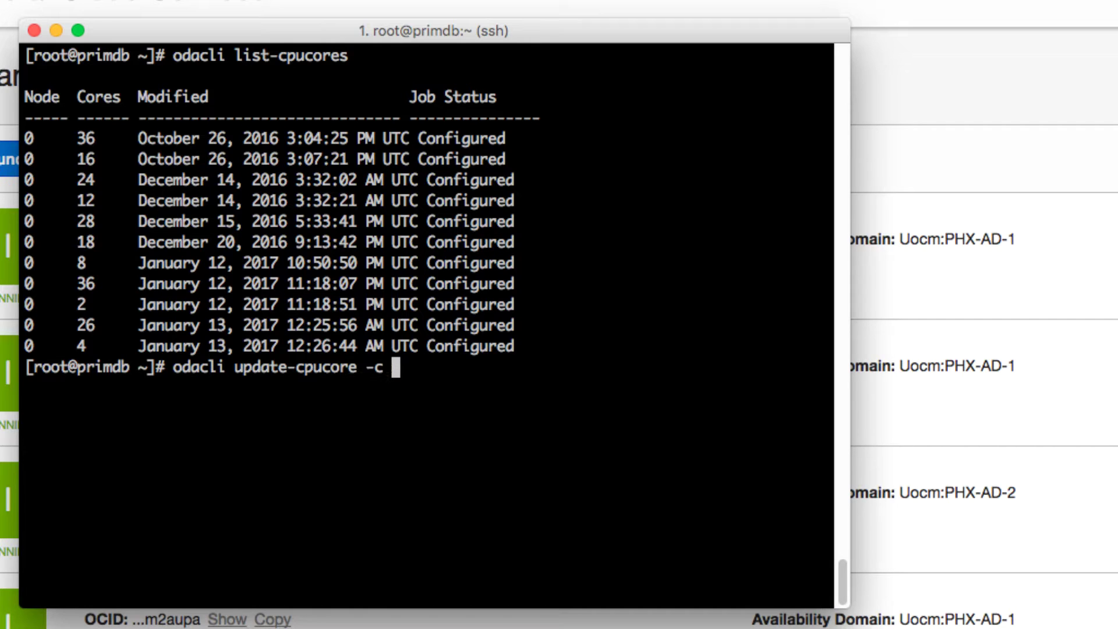
{"action": "type", "text": "28"}
{"action": "key", "text": "Return"}
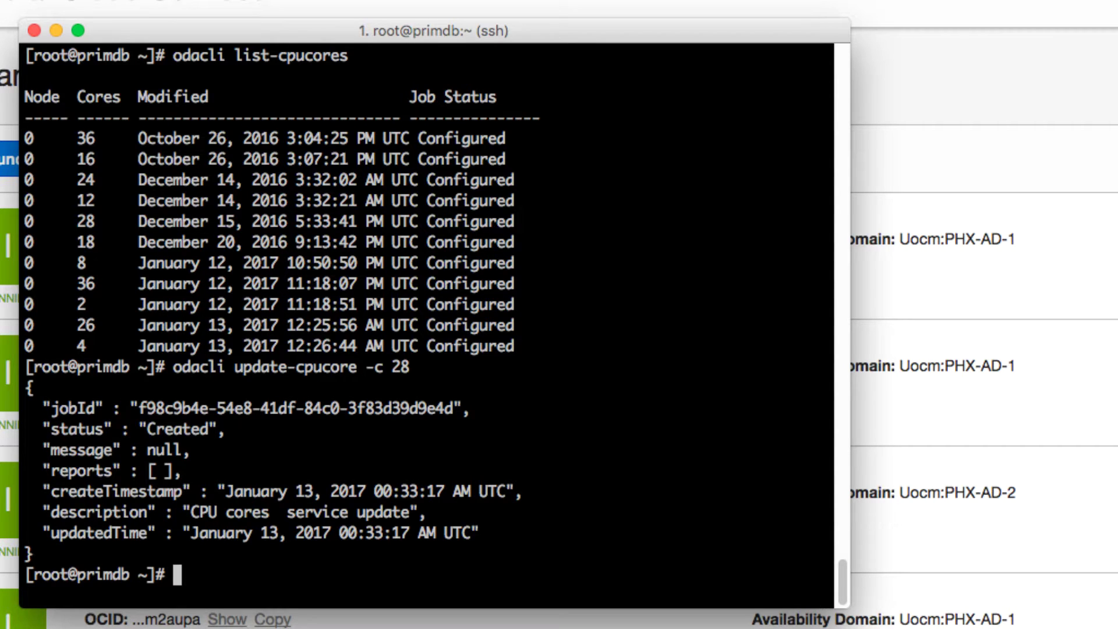
{"action": "key", "text": "Up"}
{"action": "key", "text": "Up"}
{"action": "key", "text": "Return"}
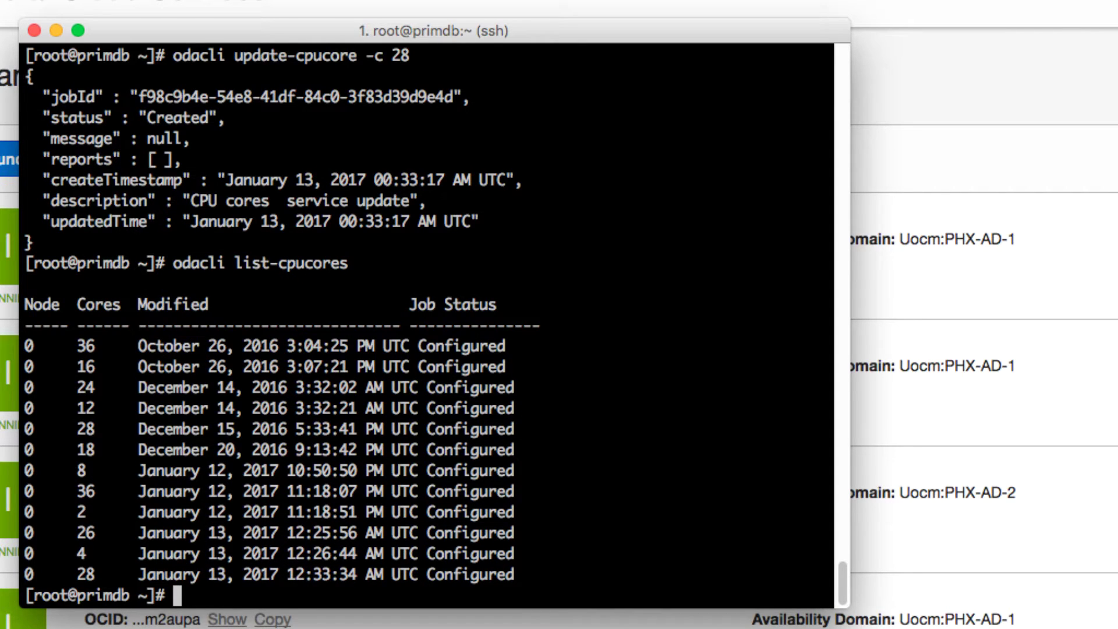
Rerun the odacli core update with a count of 4 cores
{"action": "key", "text": "Up"}
{"action": "key", "text": "Up"}
{"action": "key", "text": "BackSpace"}
{"action": "key", "text": "BackSpace"}
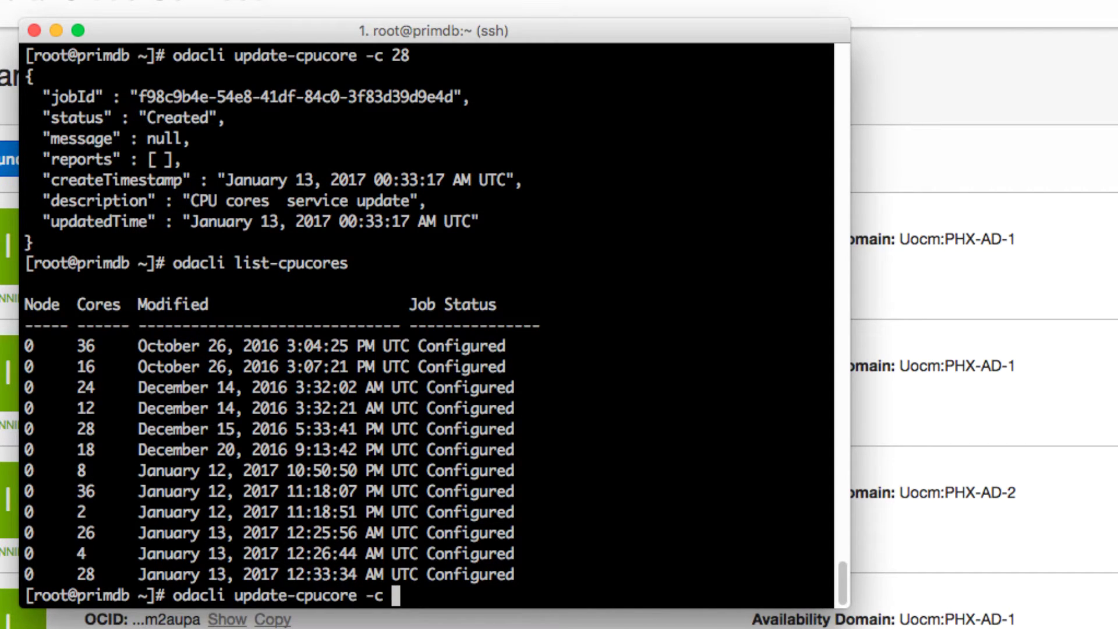
{"action": "type", "text": "4"}
{"action": "key", "text": "Return"}
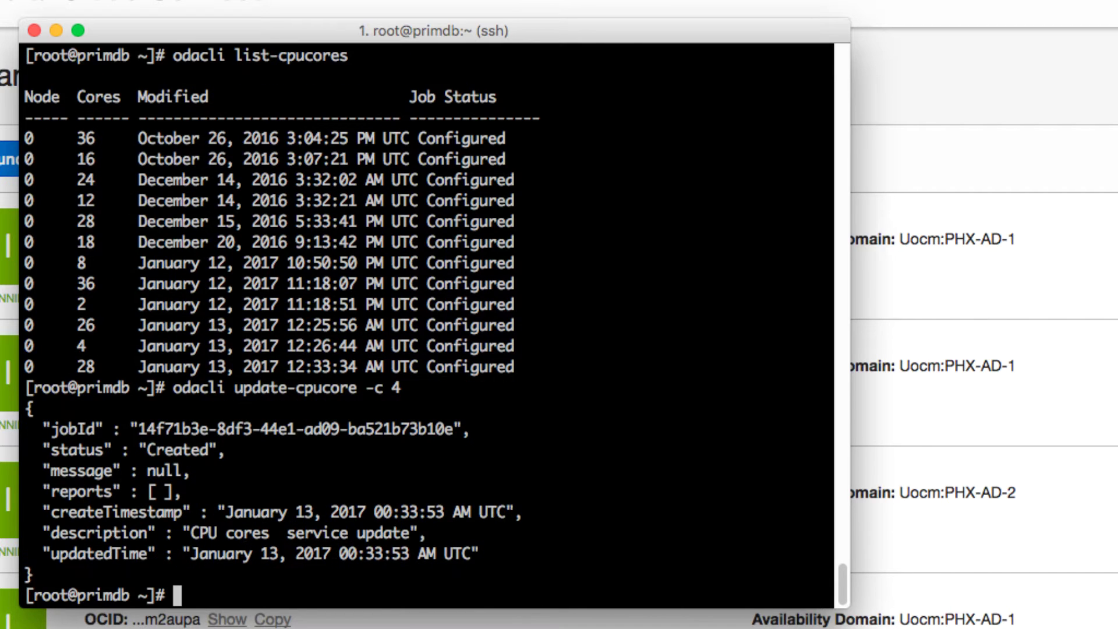
Relist CPU cores until the 4-core job shows Configured
{"action": "key", "text": "Up"}
{"action": "key", "text": "Up"}
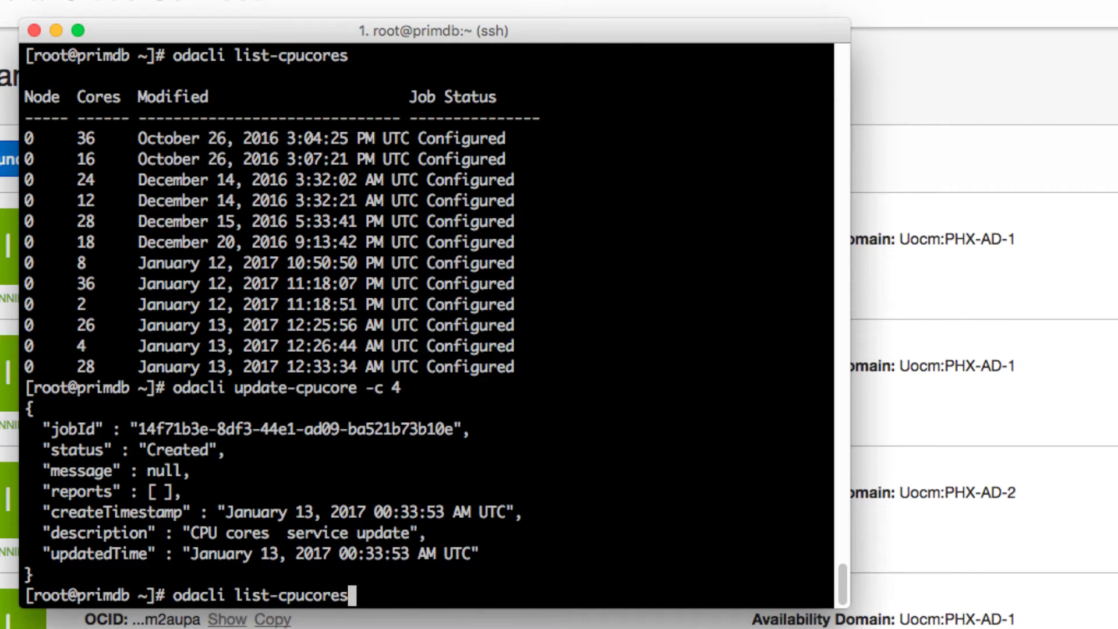
{"action": "key", "text": "Return"}
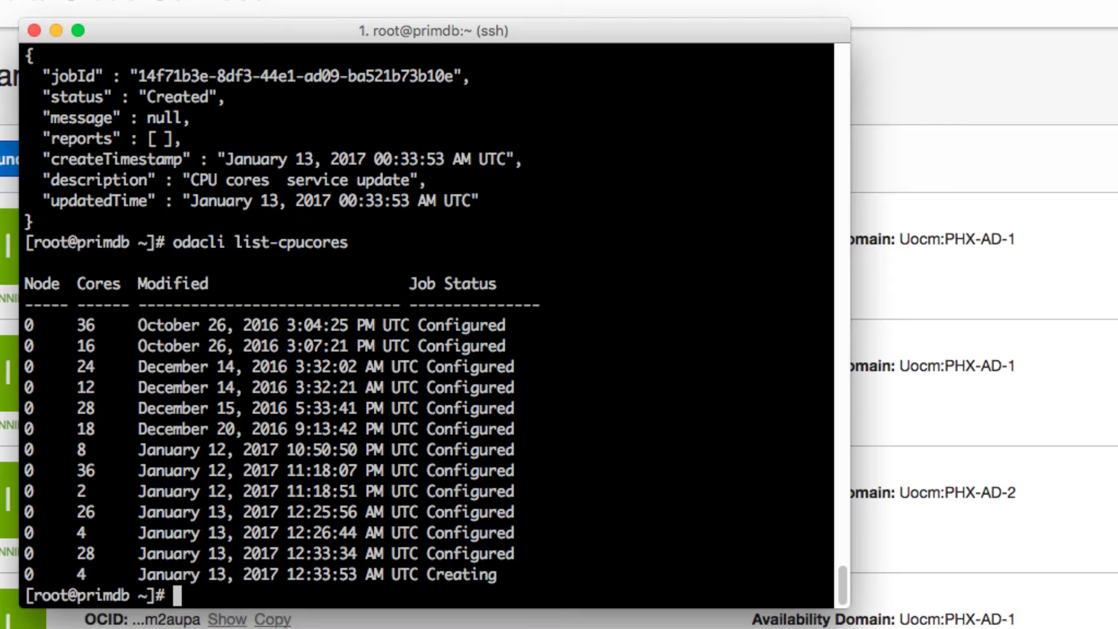
{"action": "key", "text": "Up"}
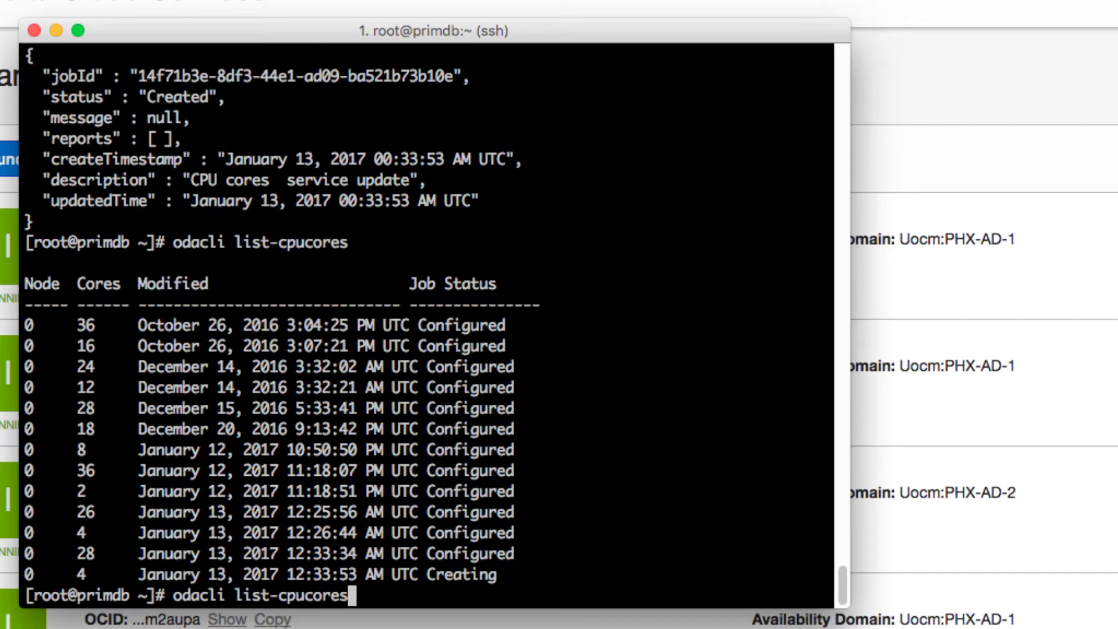
{"action": "key", "text": "Return"}
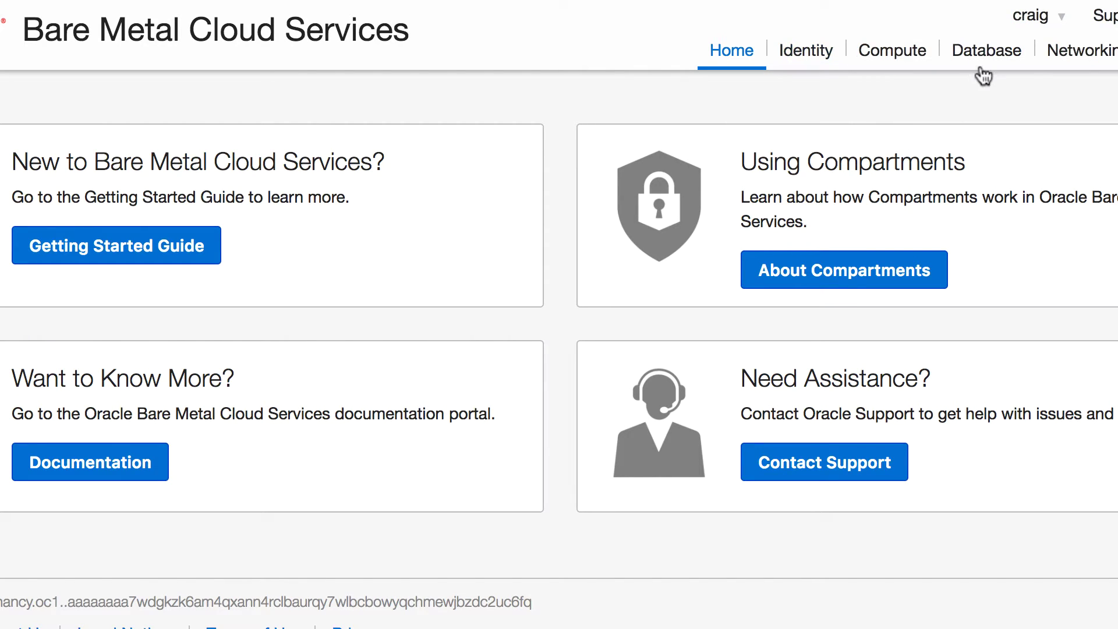
{"action": "mouse_move", "coordinate": [987, 50]}
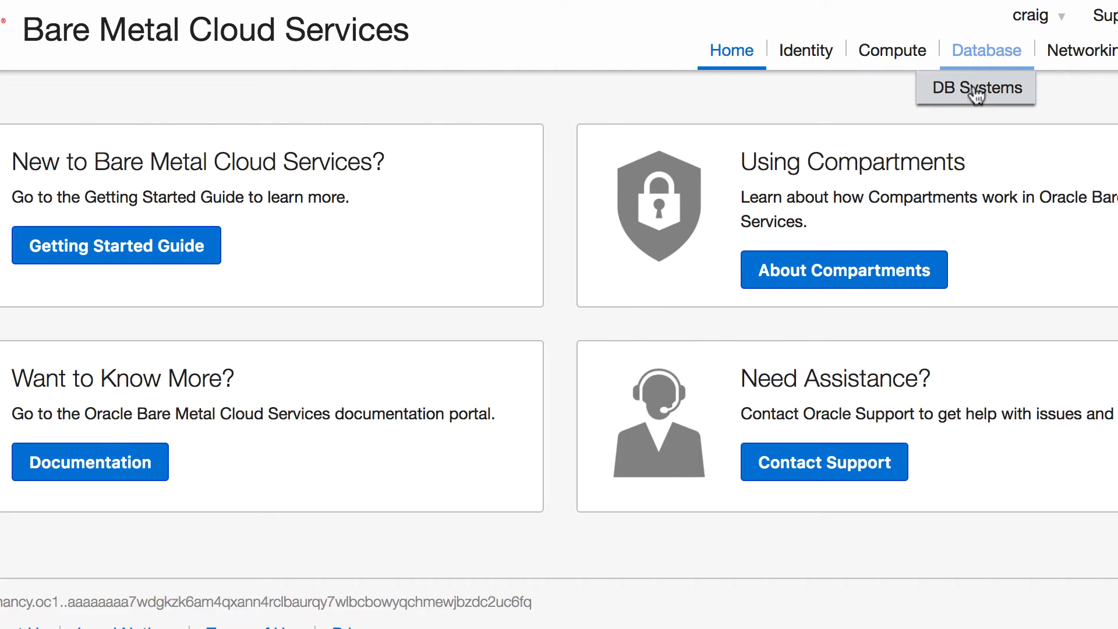
Start a new DB System launch with availability domain Uocm:PHX-AD-1
{"action": "left_click", "coordinate": [976, 91]}
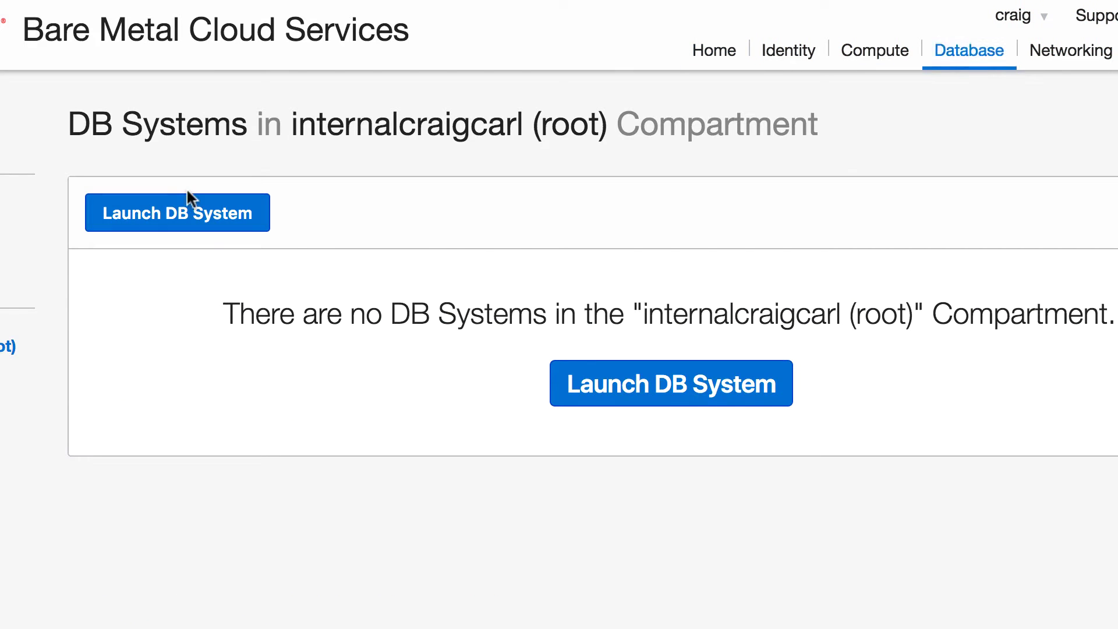
{"action": "left_click", "coordinate": [187, 214]}
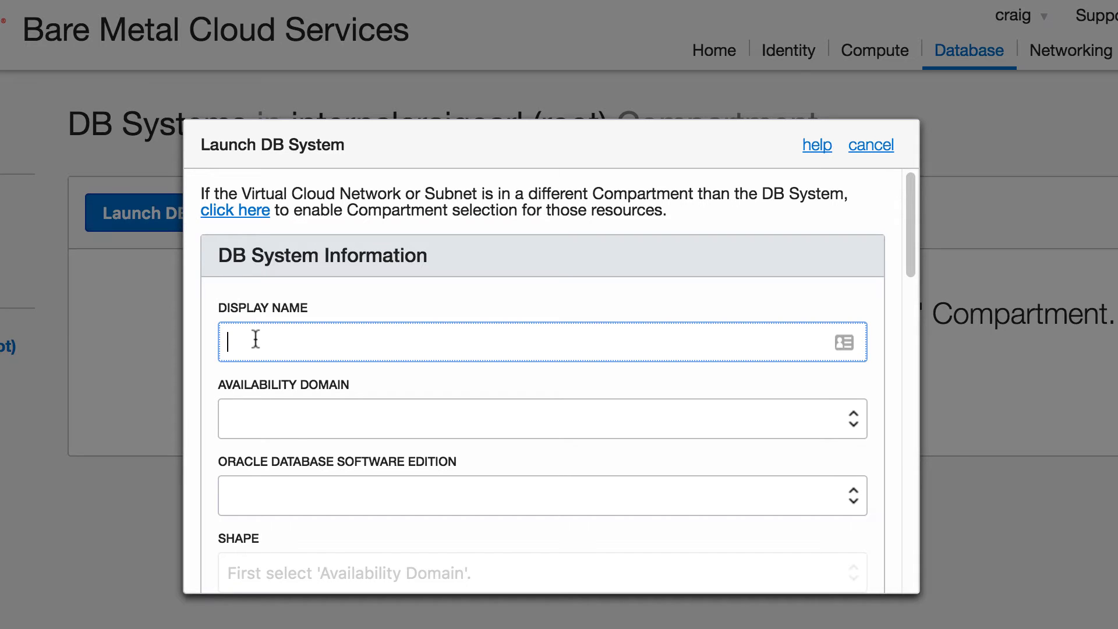
{"action": "type", "text": "DB1"}
{"action": "key", "text": "Tab"}
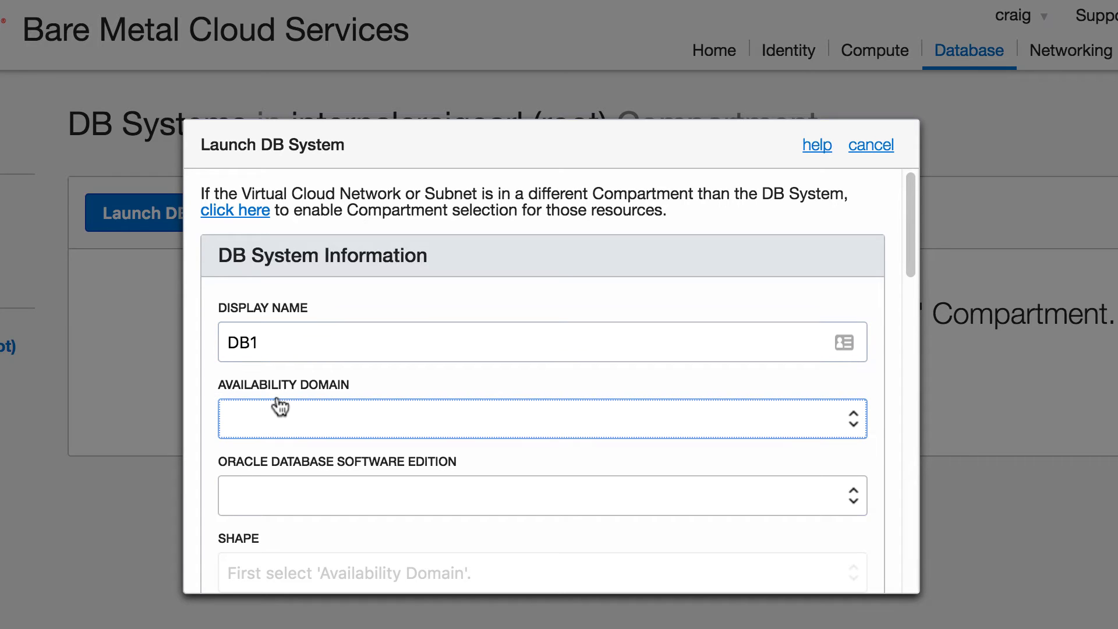
{"action": "left_click", "coordinate": [280, 406]}
{"action": "left_click", "coordinate": [280, 434]}
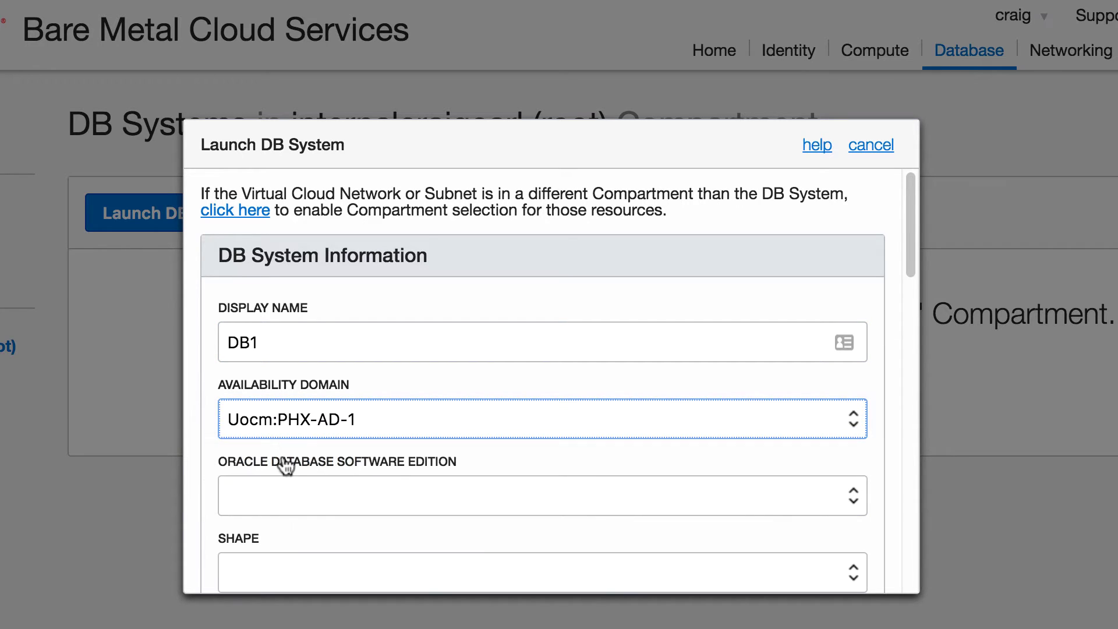
Choose Standard Edition and the BM.DenseIO1.36 shape
{"action": "left_click", "coordinate": [288, 486]}
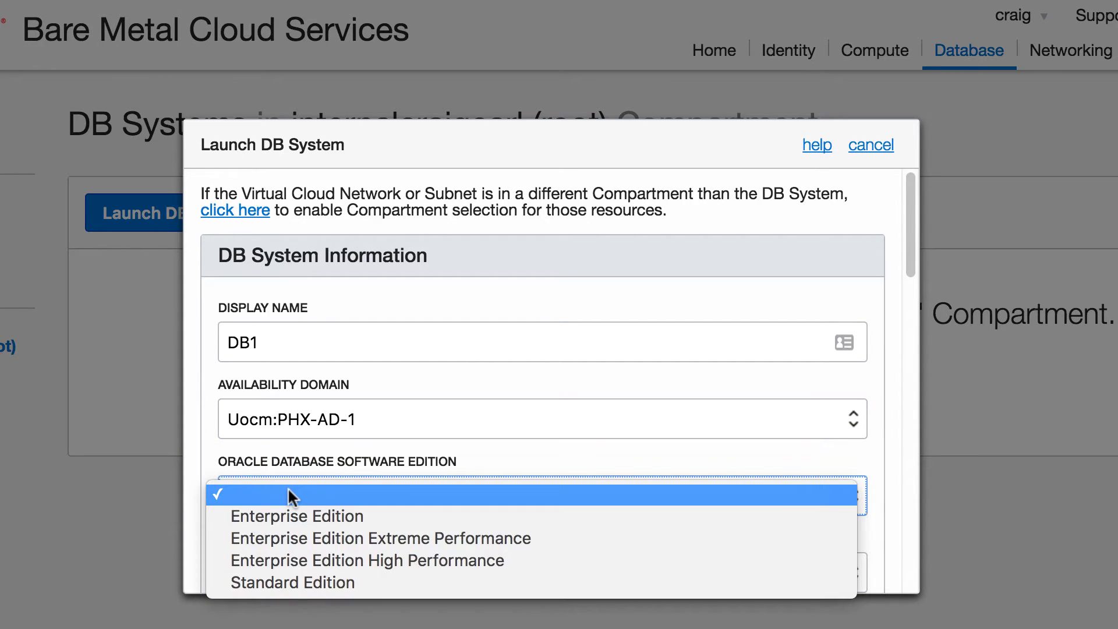
{"action": "left_click", "coordinate": [291, 579]}
{"action": "scroll", "coordinate": [475, 393], "scroll_direction": "down", "scroll_amount": 5}
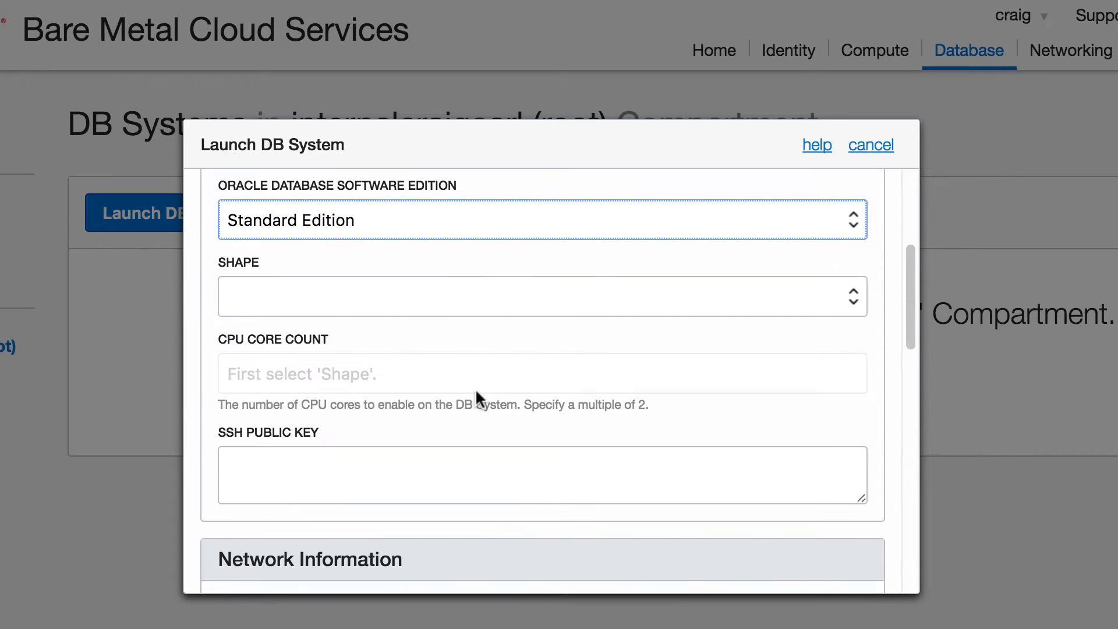
{"action": "left_click", "coordinate": [423, 308]}
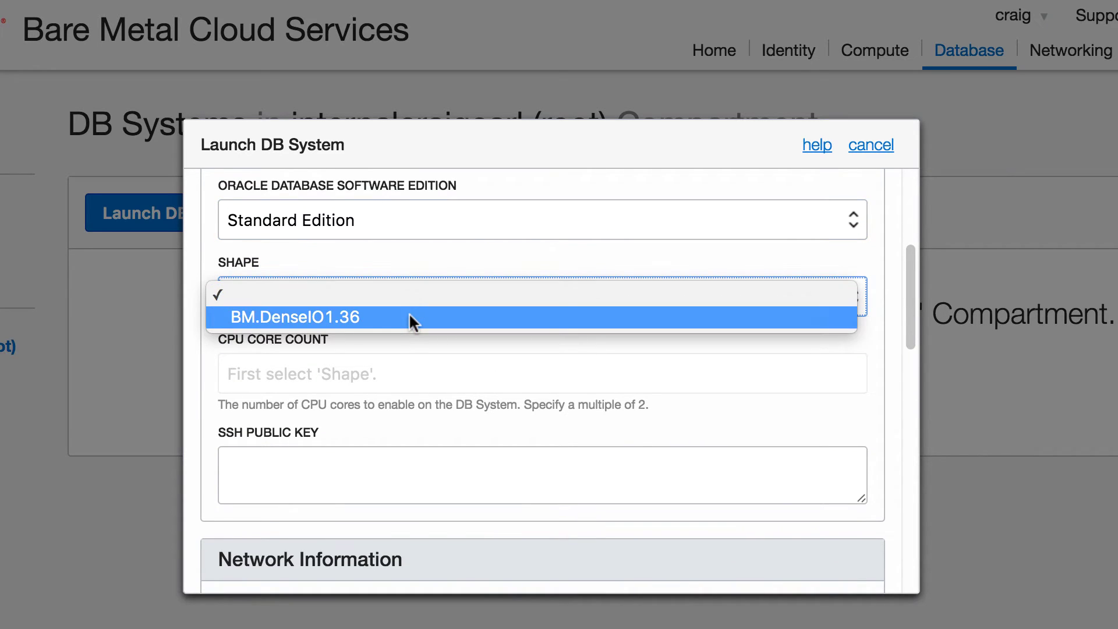
{"action": "left_click", "coordinate": [409, 320]}
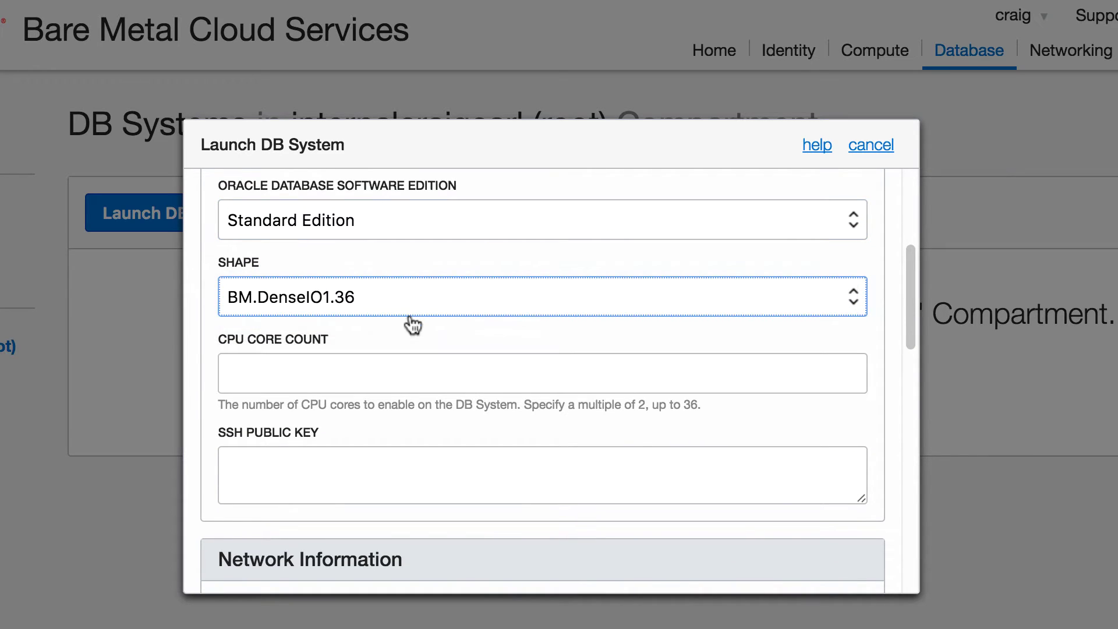
{"action": "left_click", "coordinate": [397, 372]}
{"action": "scroll", "coordinate": [397, 373], "scroll_direction": "down", "scroll_amount": 3}
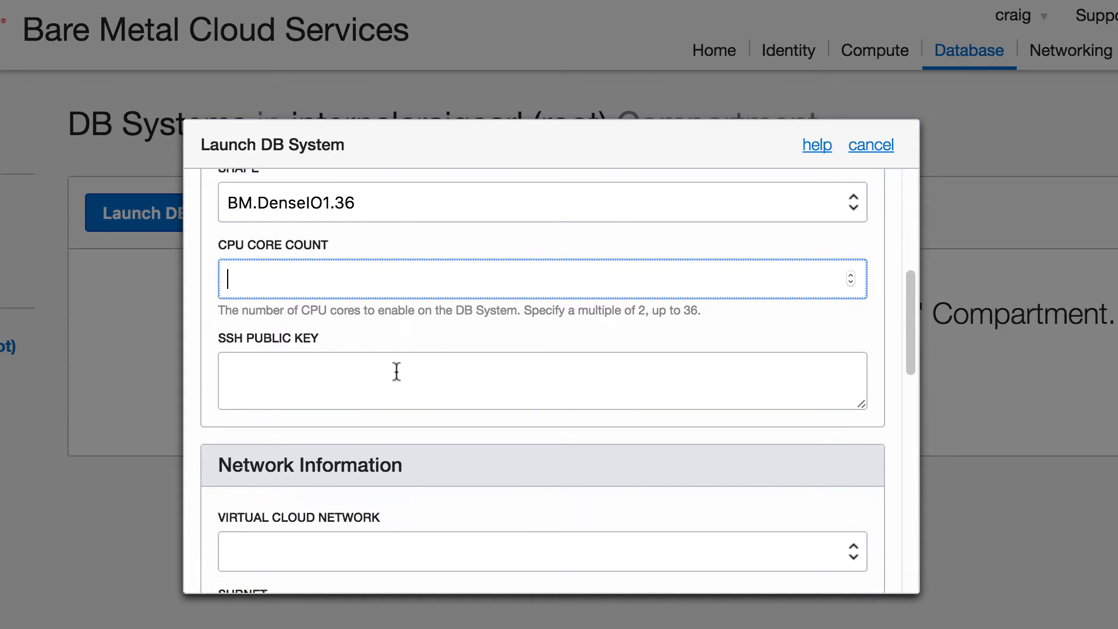
{"action": "scroll", "coordinate": [397, 373], "scroll_direction": "down", "scroll_amount": 2}
{"action": "scroll", "coordinate": [397, 372], "scroll_direction": "up", "scroll_amount": 2}
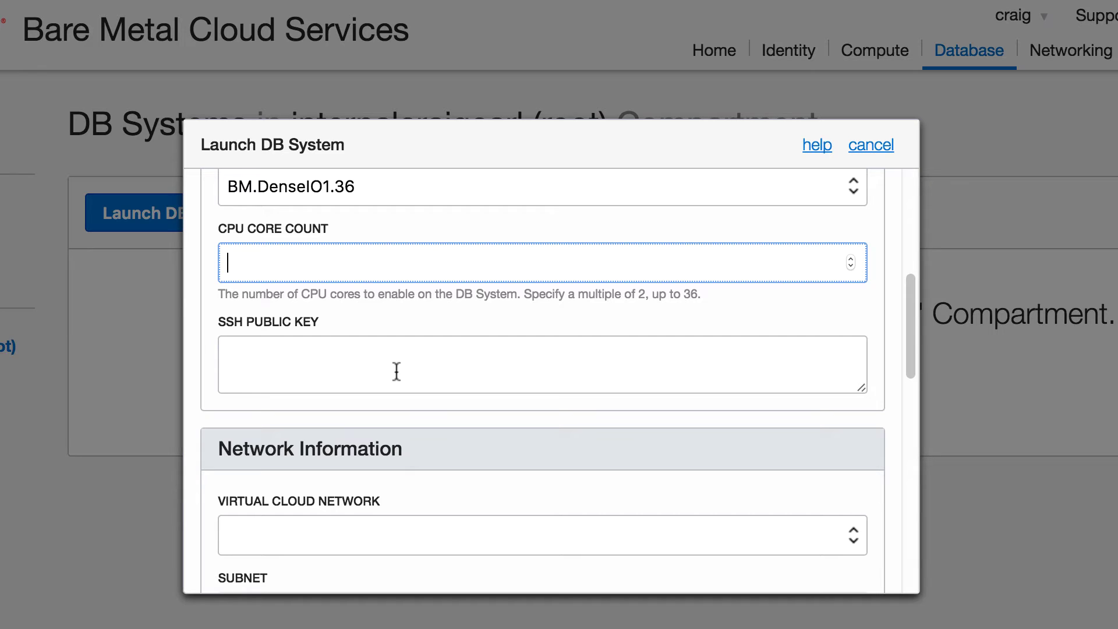
{"action": "type", "text": "6"}
Paste the SSH public key and select the Default VCN with the No Internet access subnet
{"action": "left_click", "coordinate": [353, 355]}
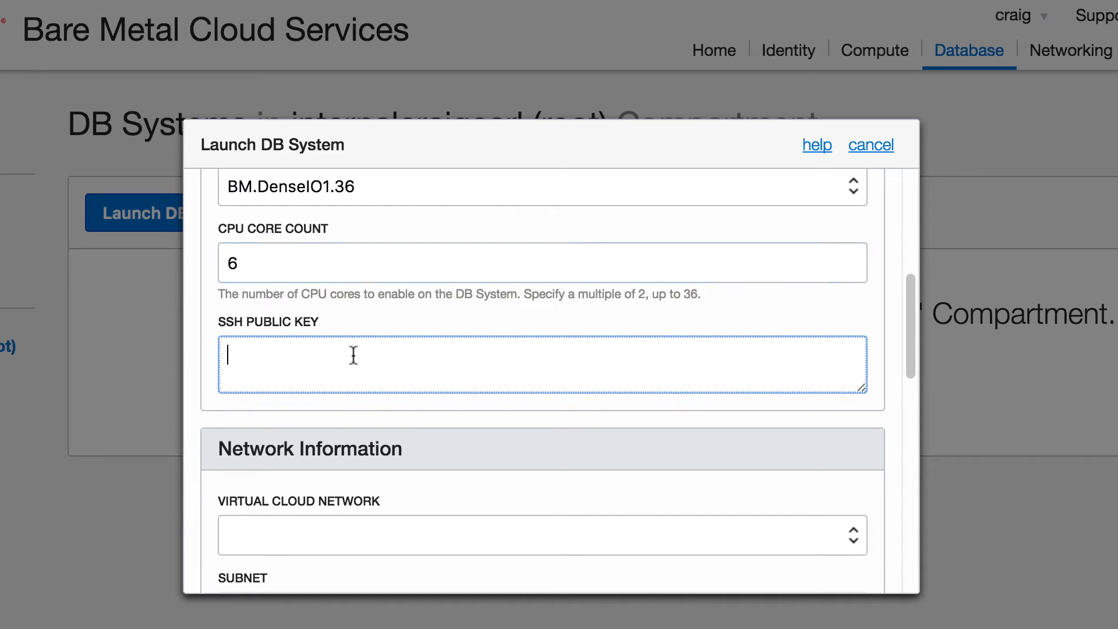
{"action": "key", "text": "super+v"}
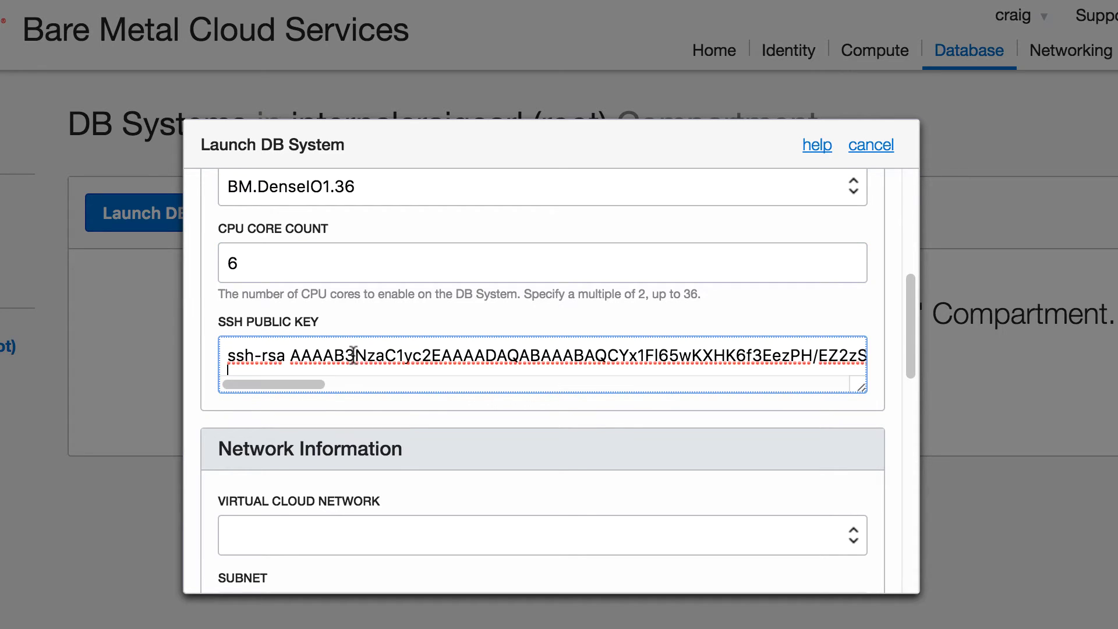
{"action": "scroll", "coordinate": [317, 394], "scroll_direction": "down", "scroll_amount": 3}
{"action": "scroll", "coordinate": [320, 402], "scroll_direction": "down", "scroll_amount": 2}
{"action": "left_click", "coordinate": [306, 365]}
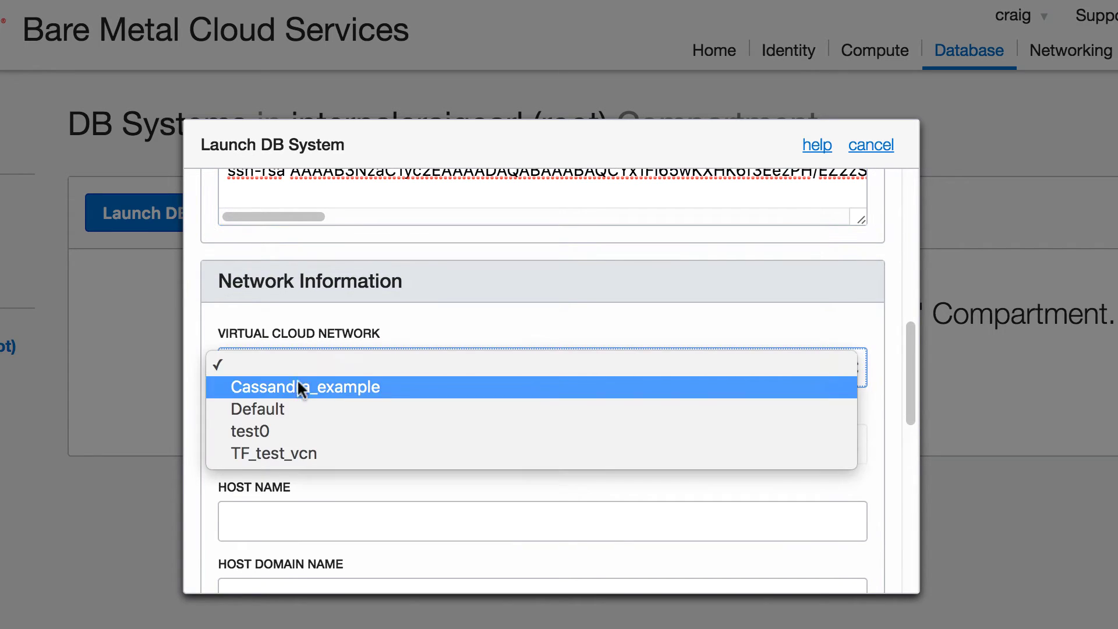
{"action": "left_click", "coordinate": [288, 408]}
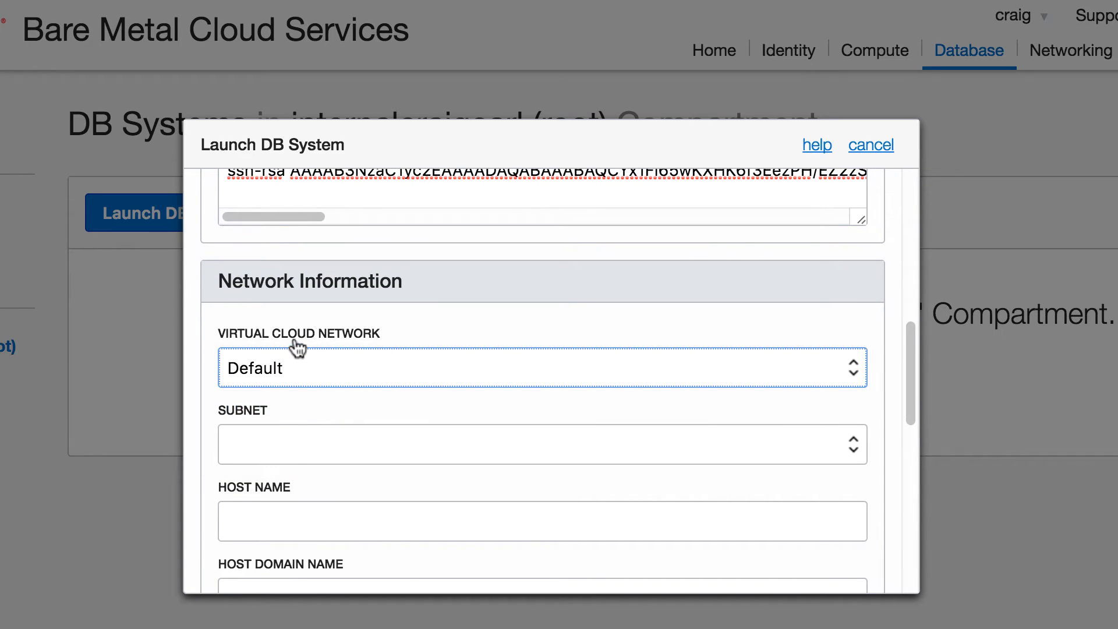
{"action": "left_click", "coordinate": [293, 448]}
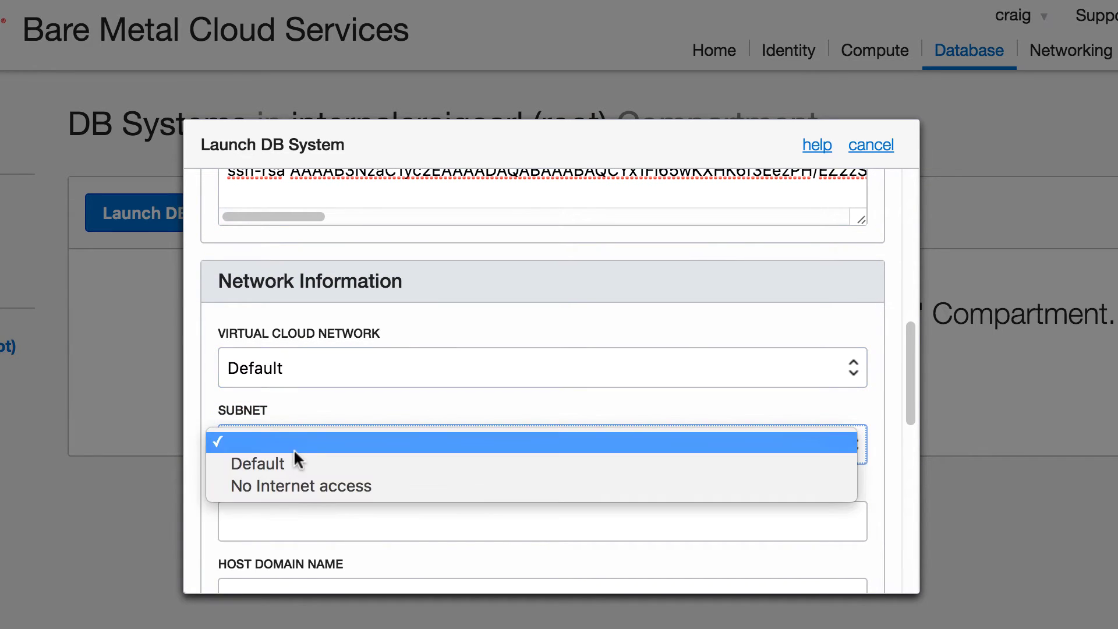
{"action": "left_click", "coordinate": [293, 486]}
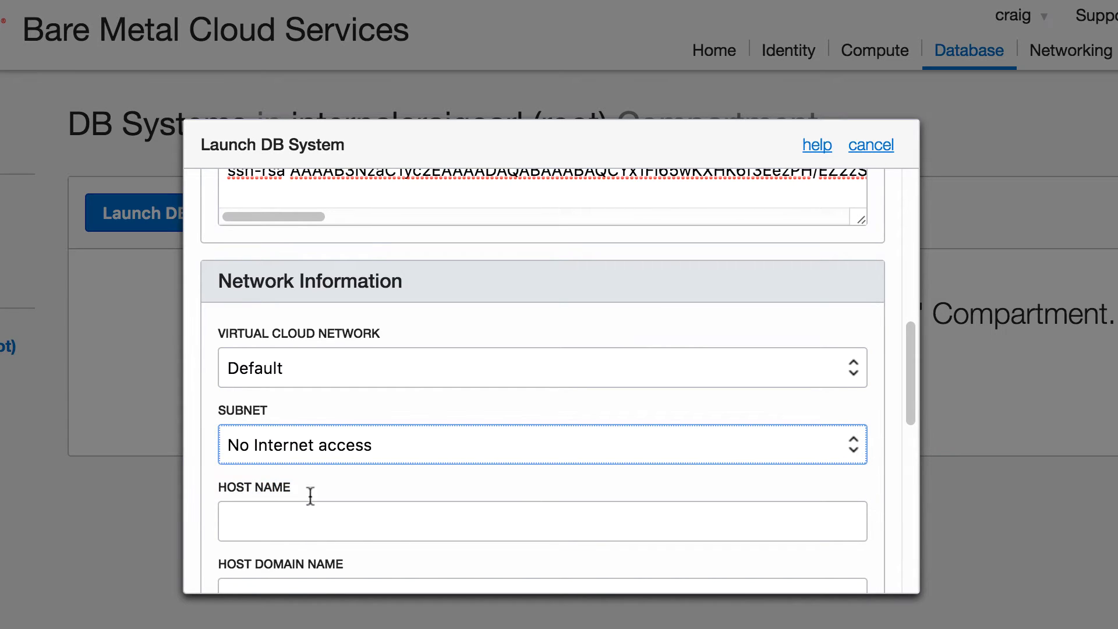
{"action": "left_click", "coordinate": [329, 516]}
{"action": "type", "text": "DB1"}
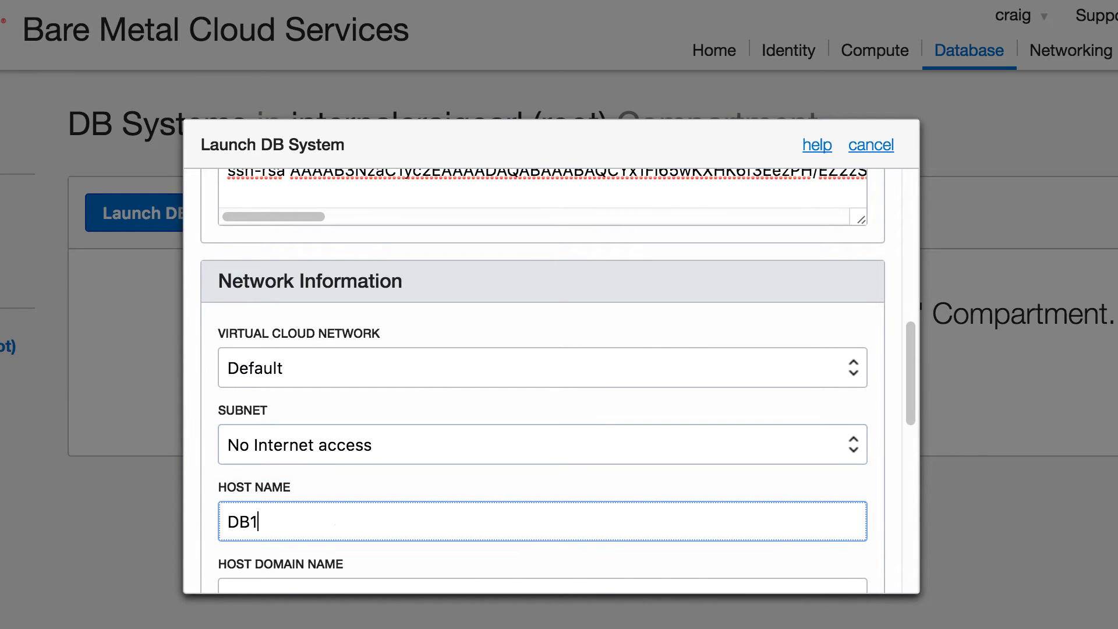
{"action": "scroll", "coordinate": [299, 437], "scroll_direction": "down", "scroll_amount": 3}
Enter the host domain and database name DB1, and choose version 11.2.0.4
{"action": "left_click", "coordinate": [275, 354]}
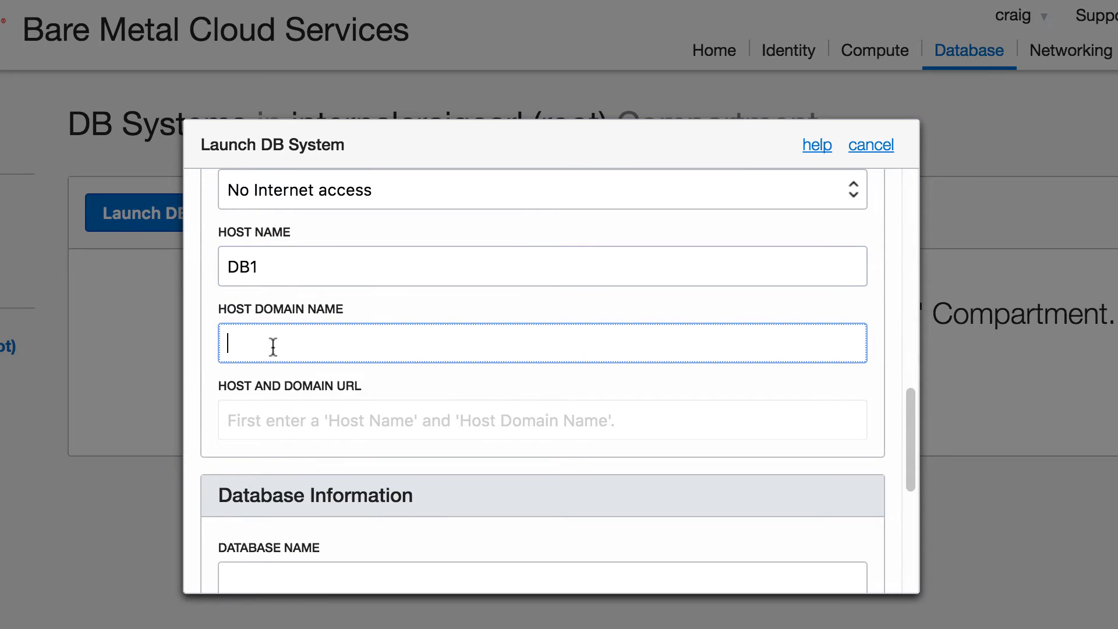
{"action": "type", "text": "local"}
{"action": "scroll", "coordinate": [283, 414], "scroll_direction": "down", "scroll_amount": 3}
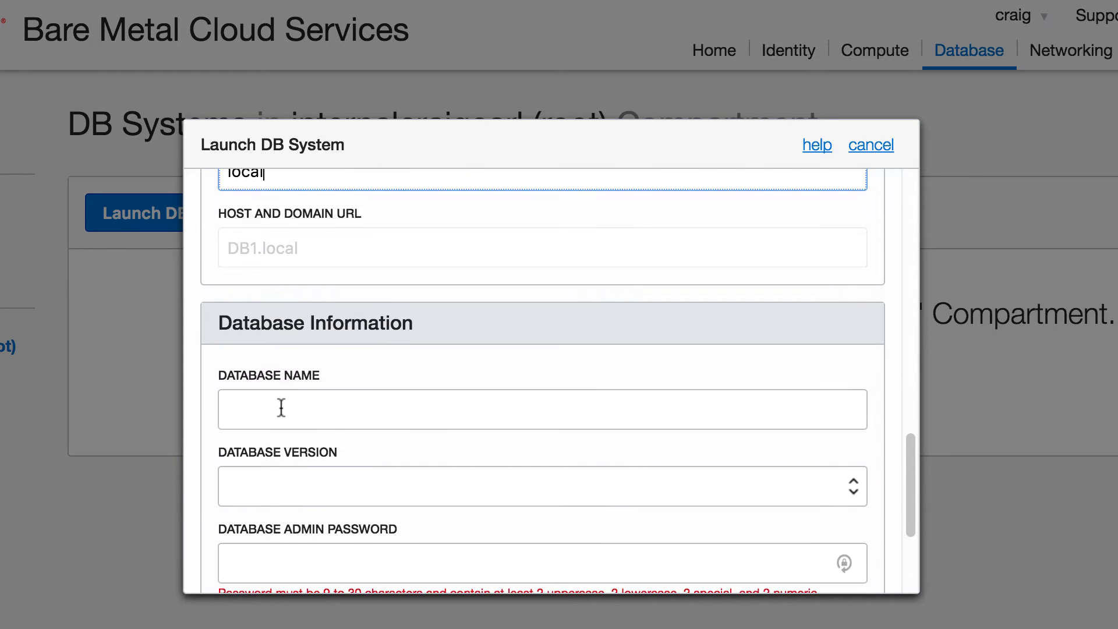
{"action": "left_click", "coordinate": [283, 407]}
{"action": "type", "text": "DB1"}
{"action": "left_click", "coordinate": [289, 481]}
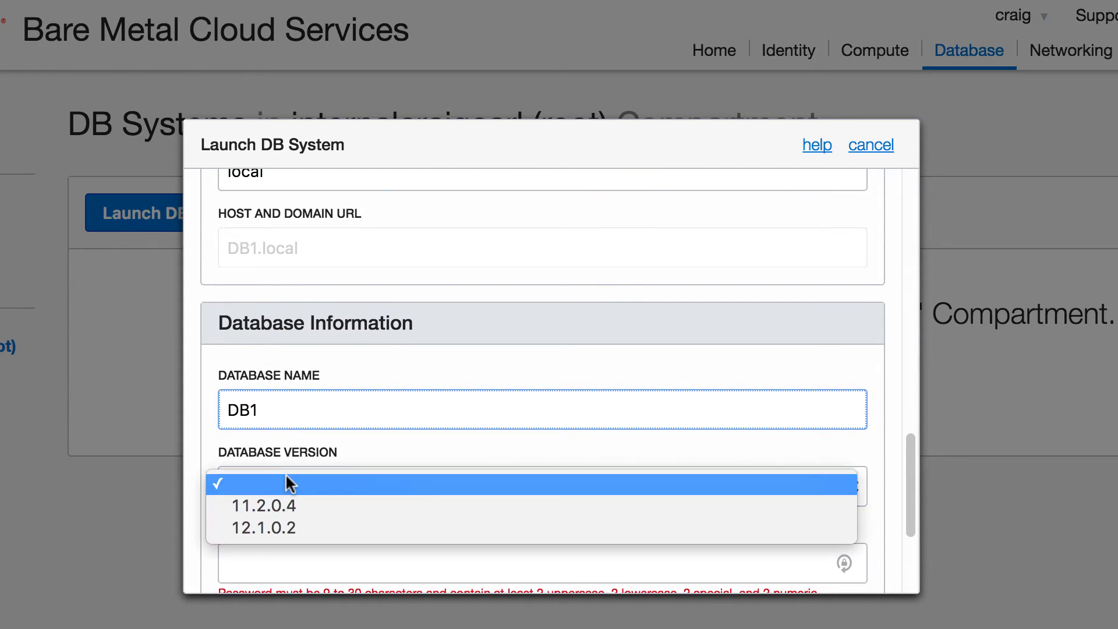
{"action": "left_click", "coordinate": [288, 507]}
{"action": "scroll", "coordinate": [400, 344], "scroll_direction": "down", "scroll_amount": 3}
Enter and confirm the admin password, then launch the DB system
{"action": "left_click", "coordinate": [399, 365]}
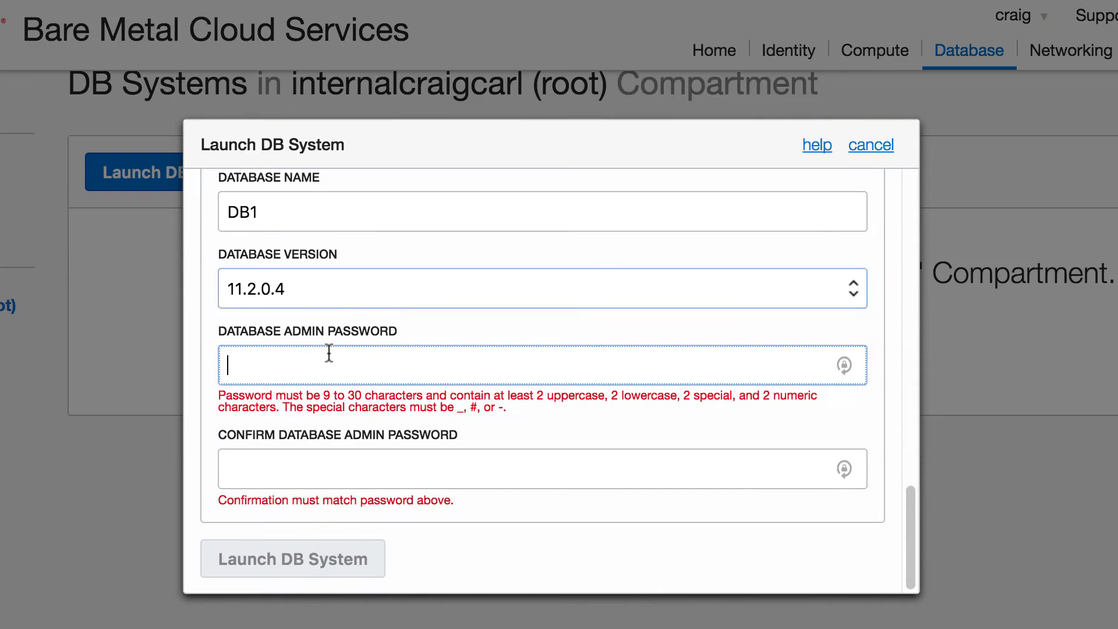
{"action": "type", "text": "•••••••••"}
{"action": "key", "text": "Tab"}
{"action": "type", "text": "•"}
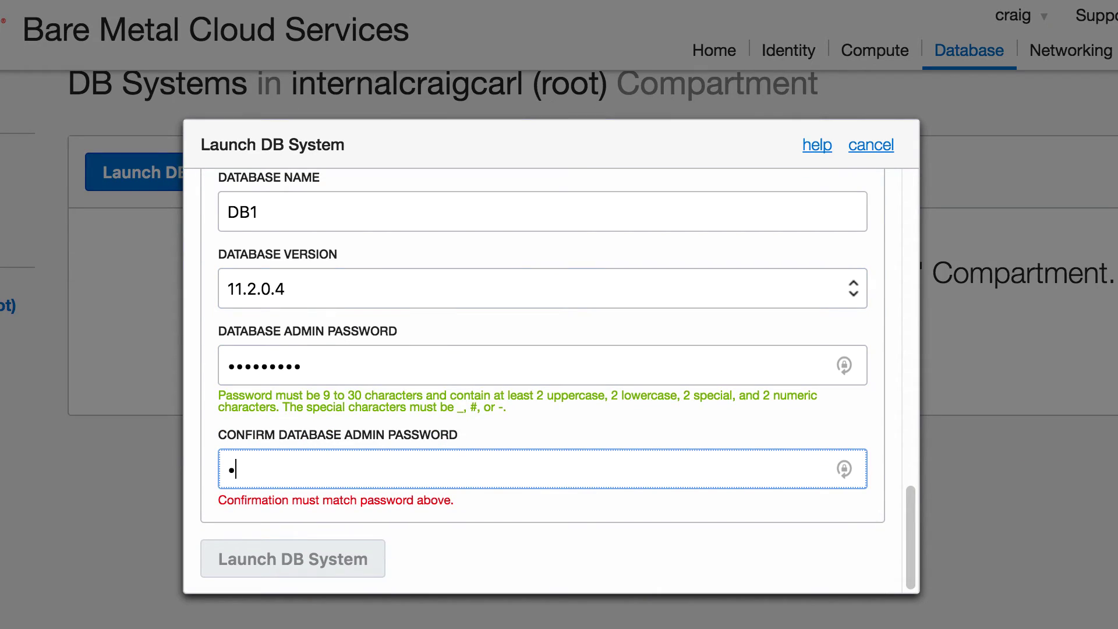
{"action": "type", "text": "••••••••"}
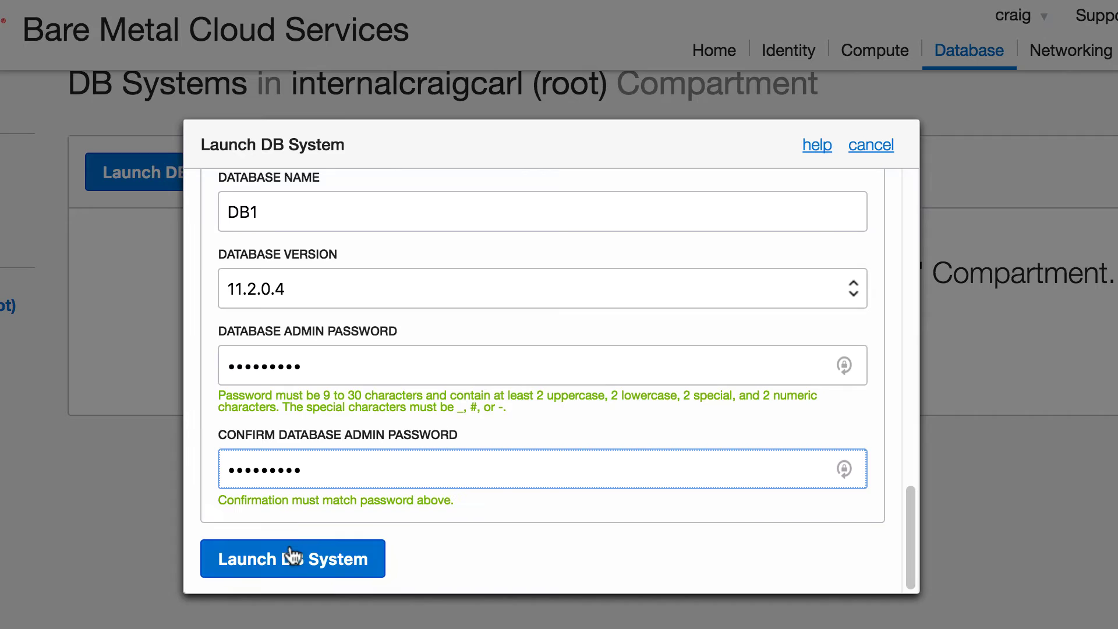
{"action": "left_click", "coordinate": [293, 559]}
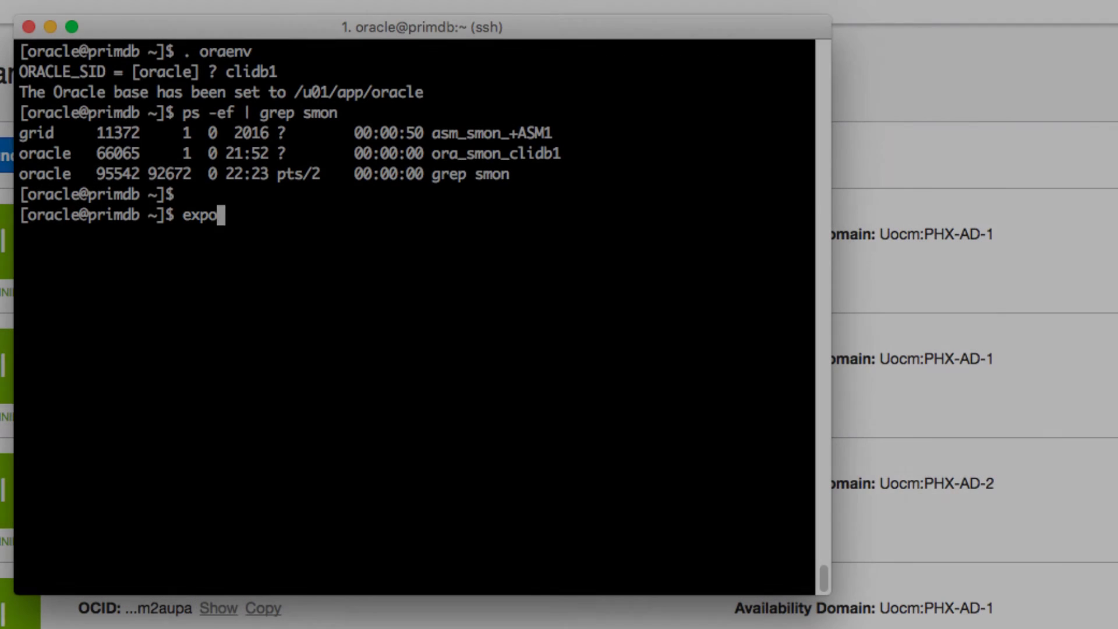
{"action": "type", "text": "rt ORACLE_UNQNAME=$ORACLE_SID"}
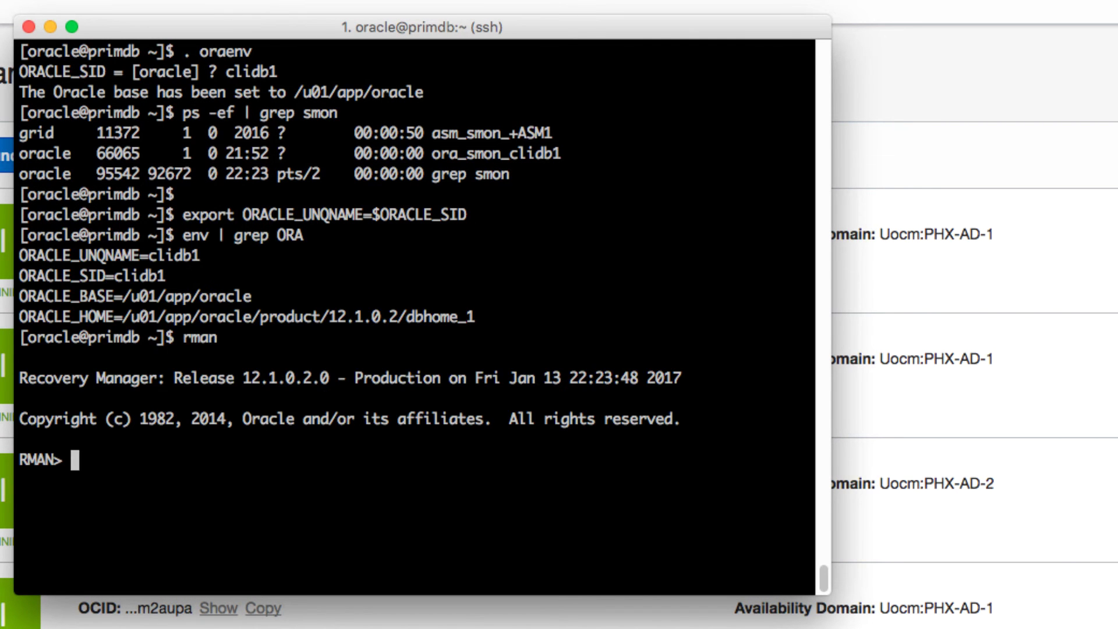
{"action": "type", "text": " env | grep ORA rman connect target /  set encryption identif"}
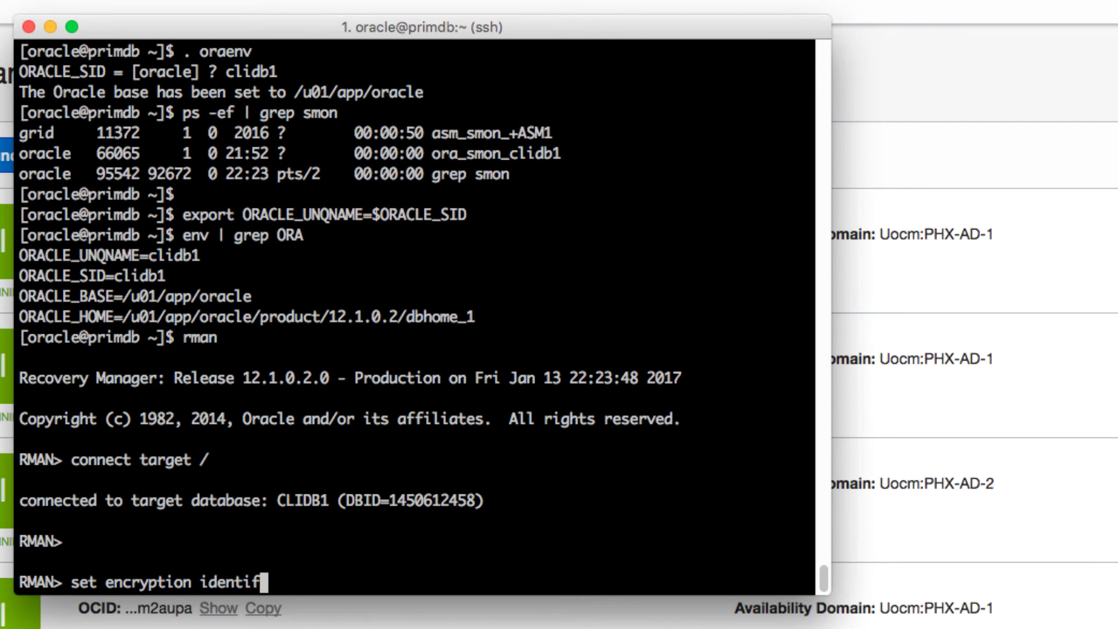
{"action": "type", "text": "ied by \"password\" only;"}
In RMAN, set password-only encryption, show all settings, and back up datafile 1
{"action": "key", "text": "Return"}
{"action": "type", "text": "show all"}
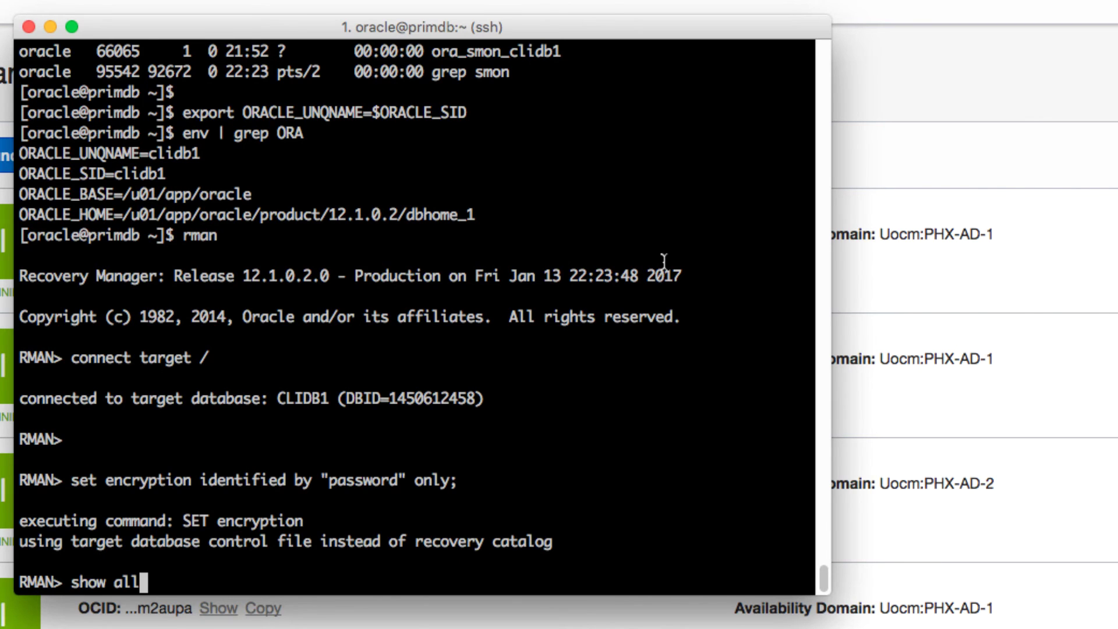
{"action": "type", "text": ";"}
{"action": "key", "text": "Return"}
{"action": "type", "text": "backup datafile 1;"}
{"action": "key", "text": "Return"}
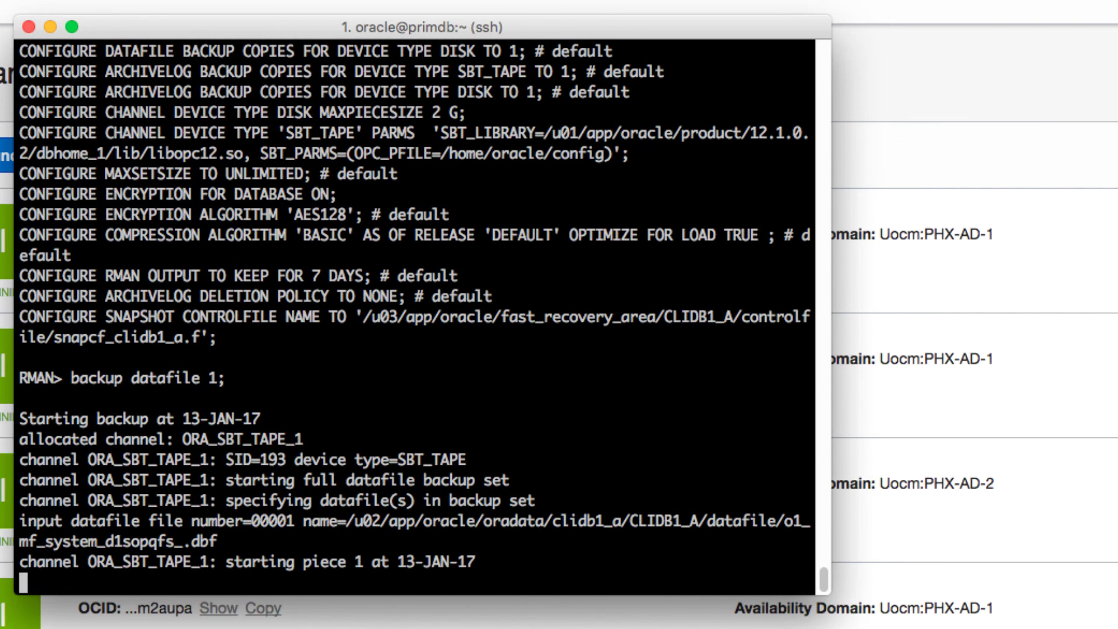